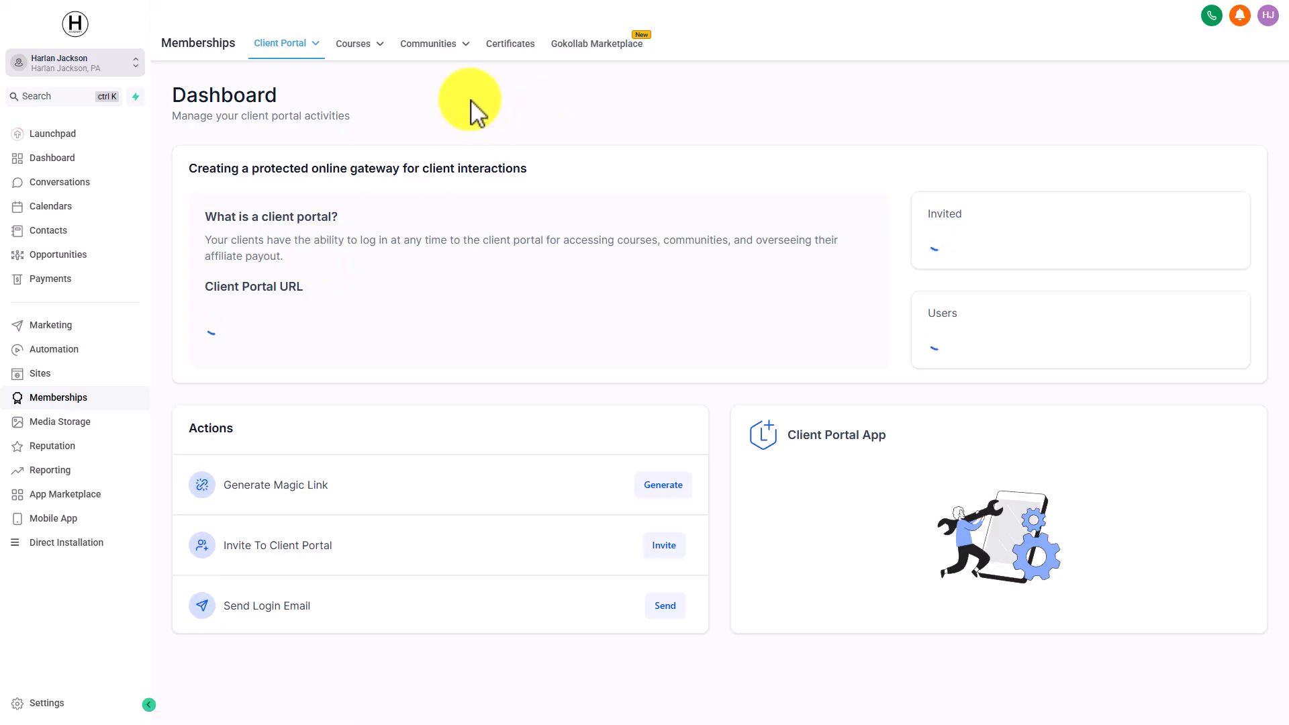
Step: Start creating a new community group from the Communities groups page in Memberships
mouse_move(432, 54)
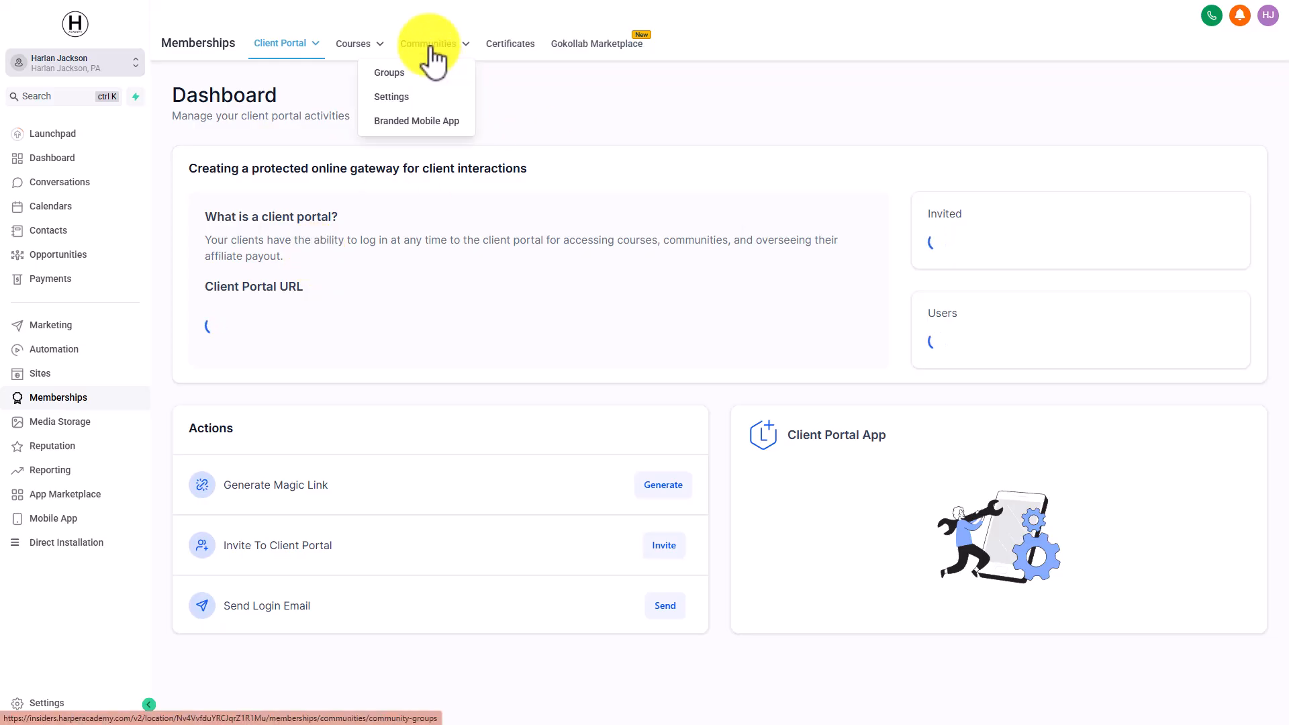
left_click(403, 73)
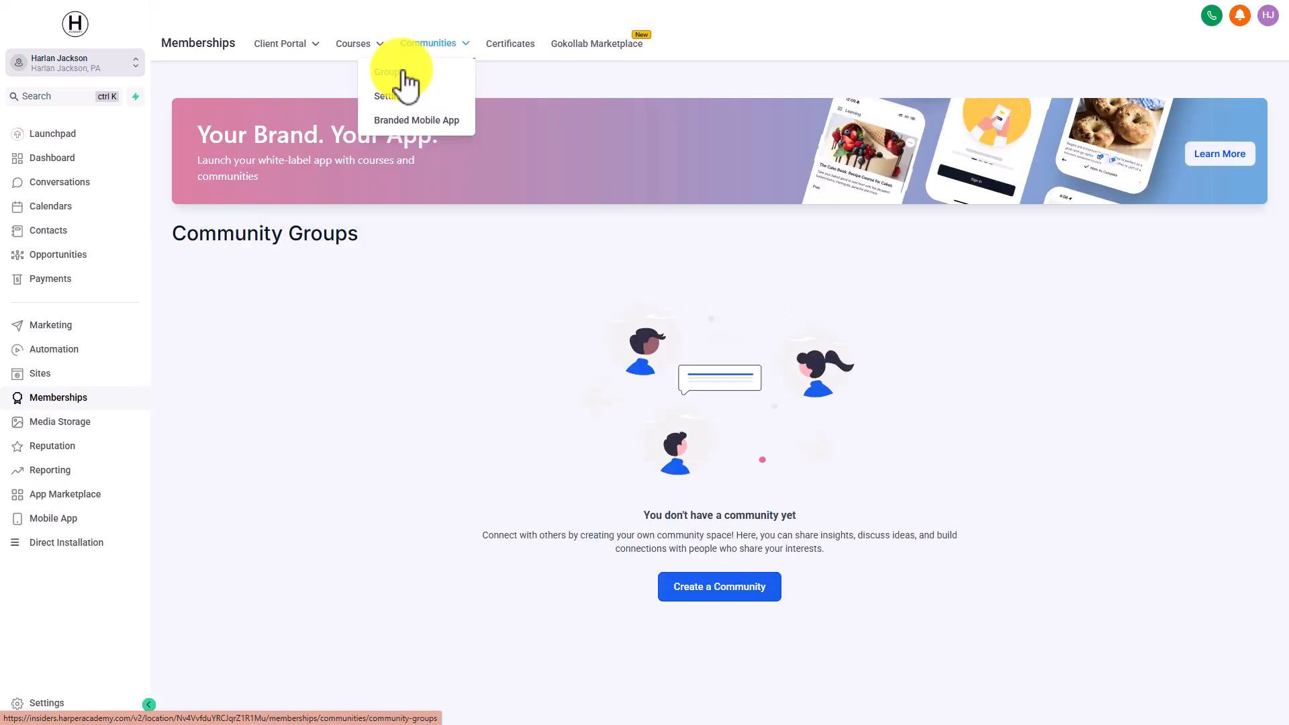
left_click(725, 593)
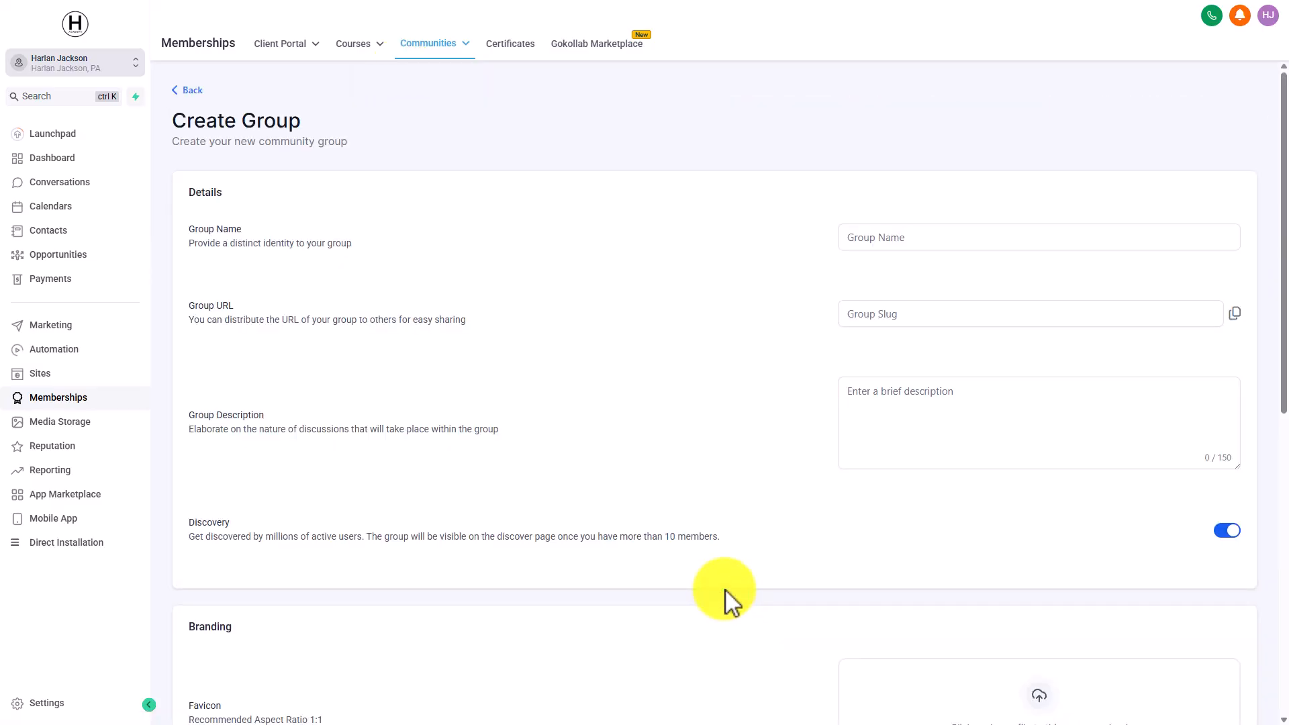
Step: Name the group Tutorial Masterclass with the URL slug tutorial-masterclass and the description "Live Tutorial Masteclass"
left_click(900, 238)
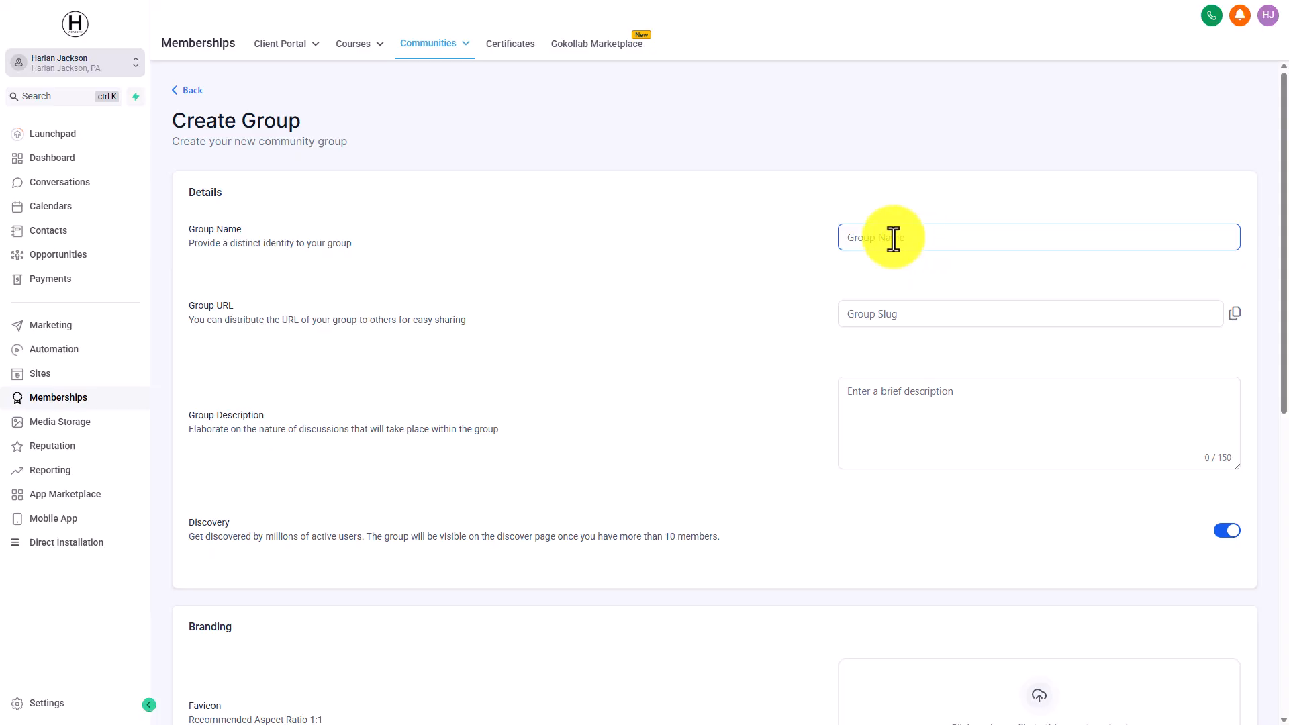
left_click(887, 315)
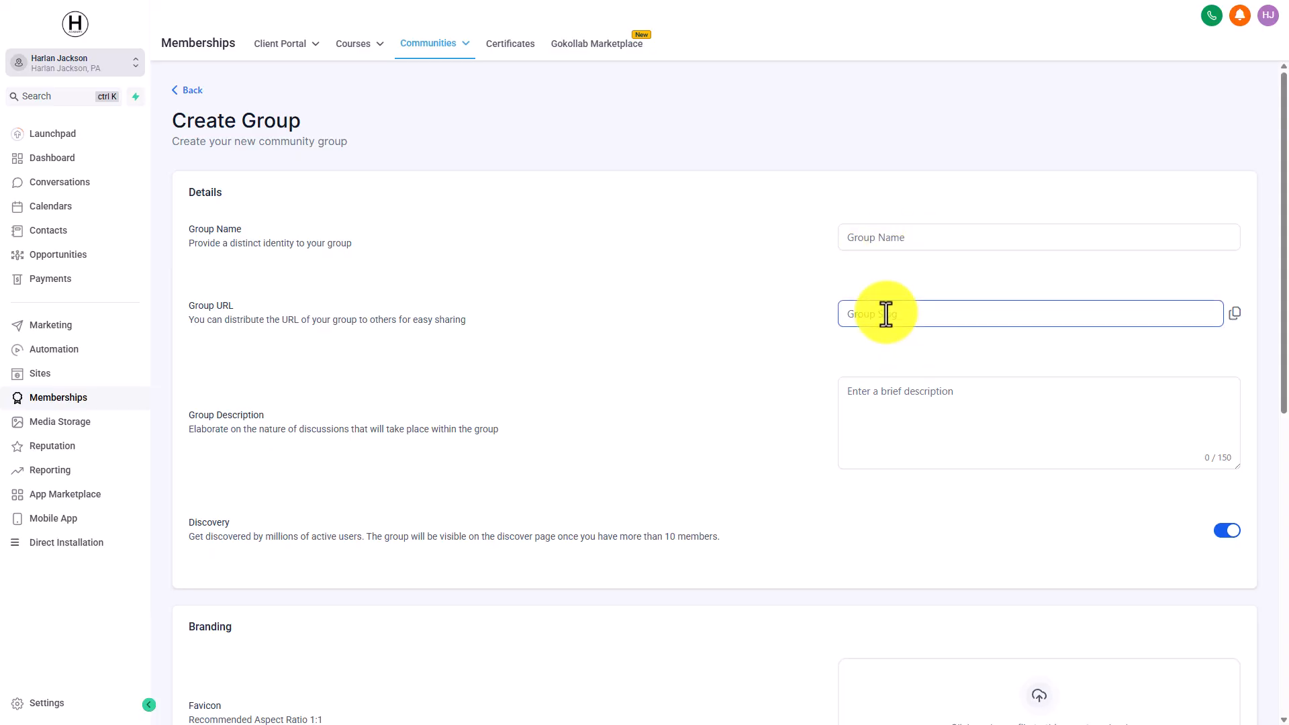
left_click(898, 409)
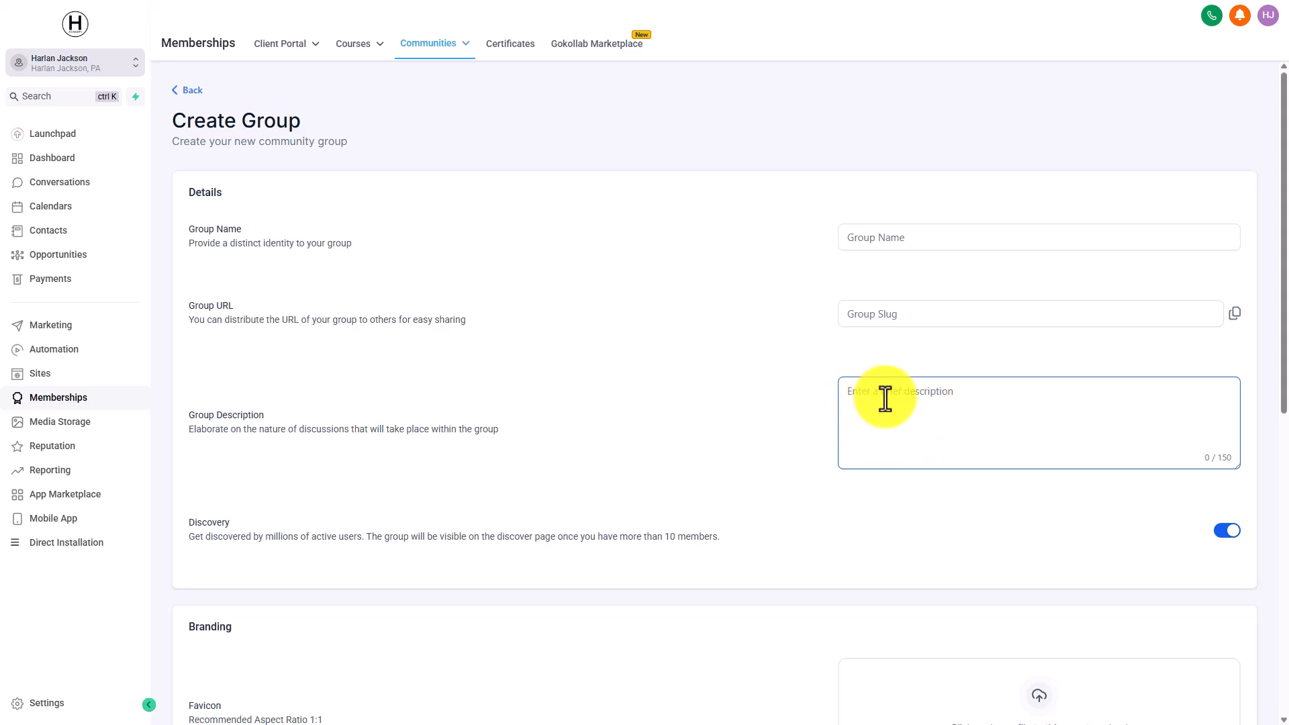
scroll(885, 398, "down", 5)
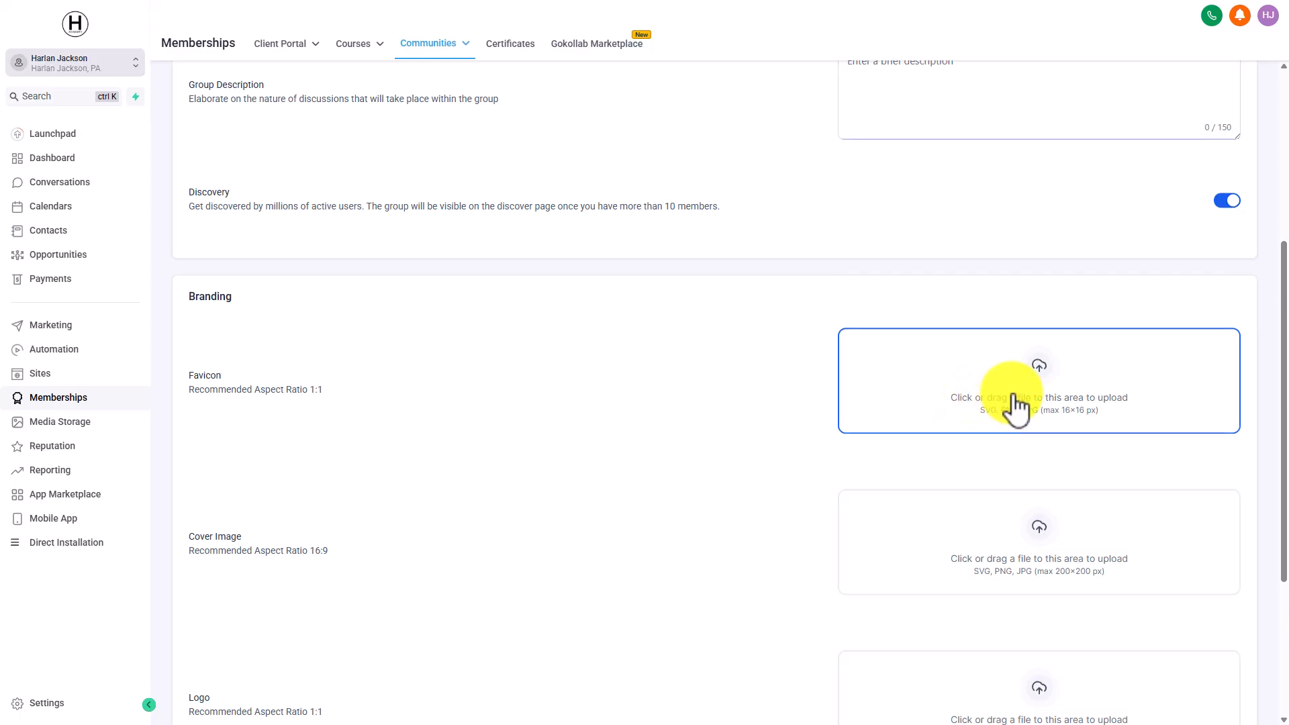
scroll(1015, 405, "down", 3)
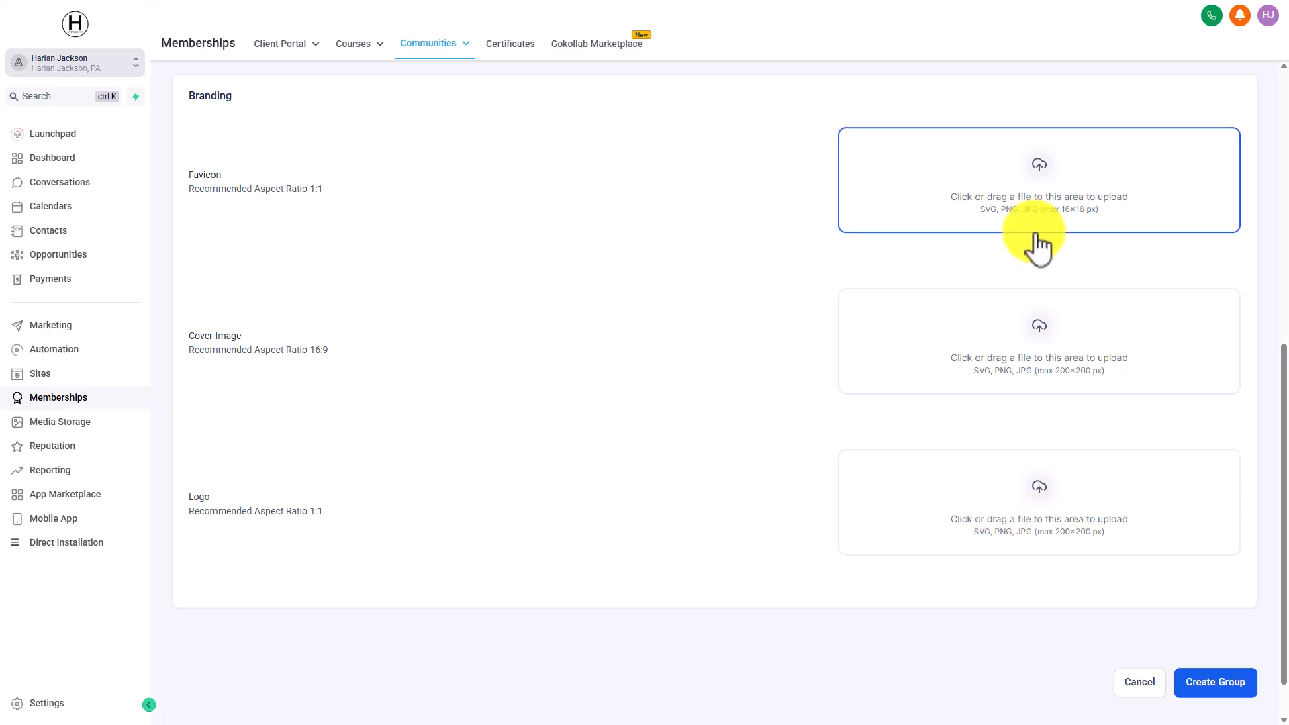
scroll(1036, 245, "up", 8)
scroll(1056, 253, "down", 1)
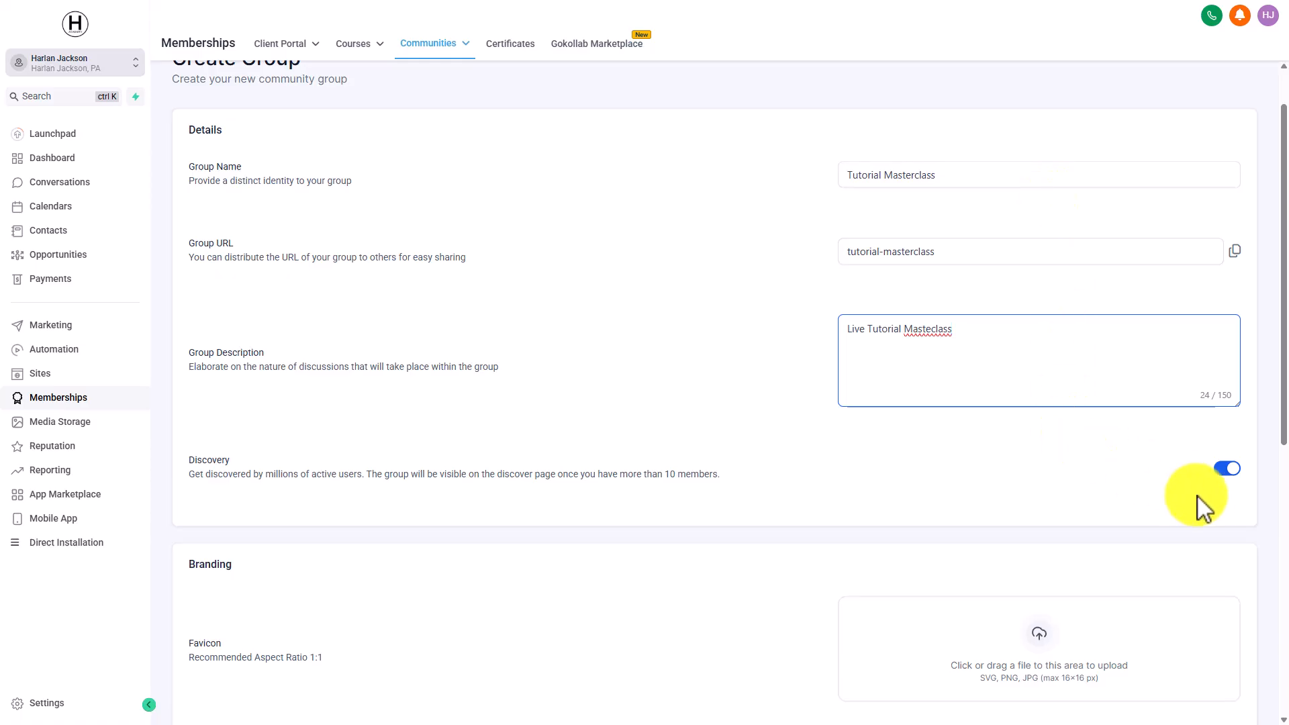
Step: Turn off Discovery for the group and create it without uploading any branding images
left_click(1223, 469)
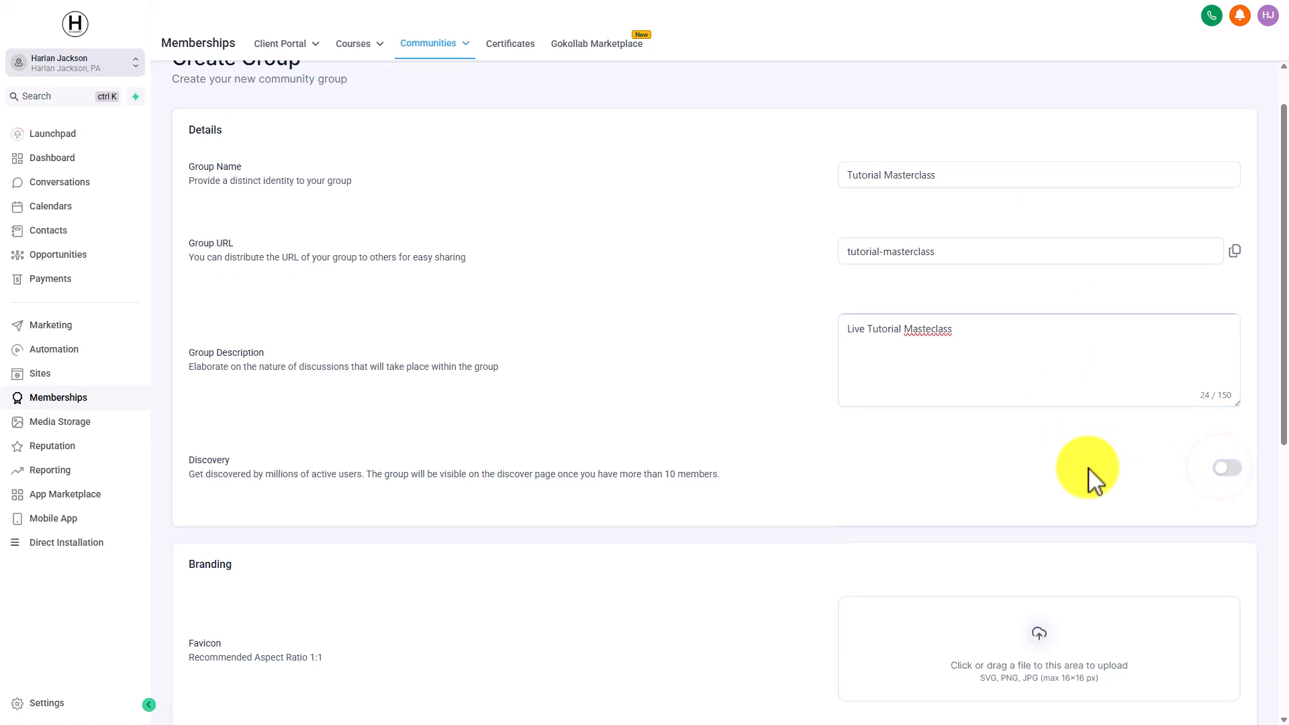
scroll(1091, 480, "down", 8)
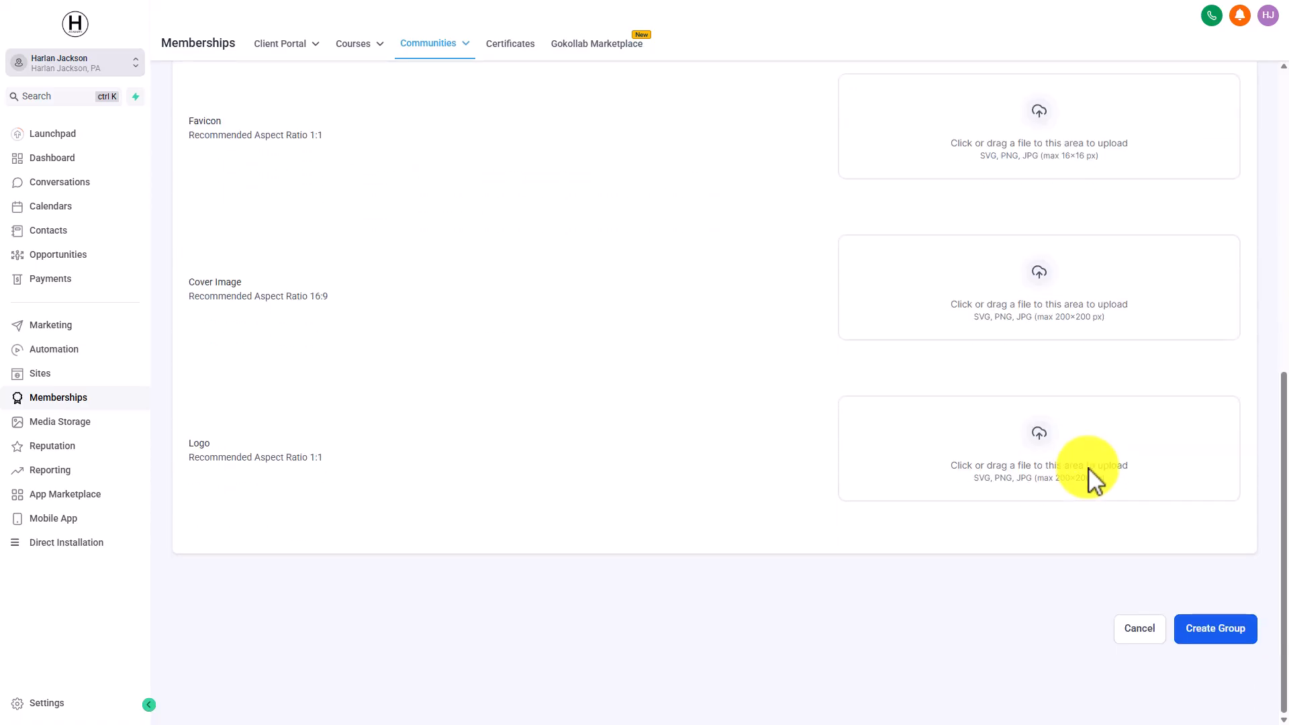
scroll(1087, 481, "up", 5)
scroll(1087, 480, "down", 5)
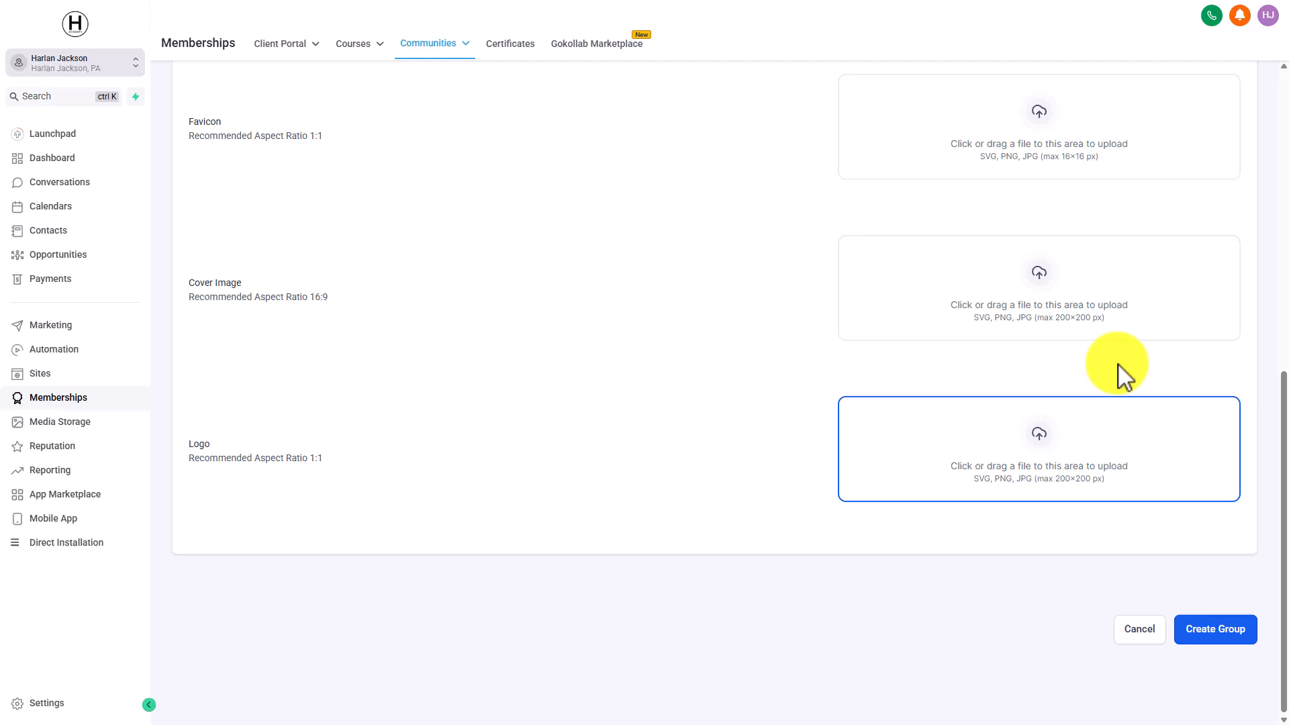
left_click(1223, 630)
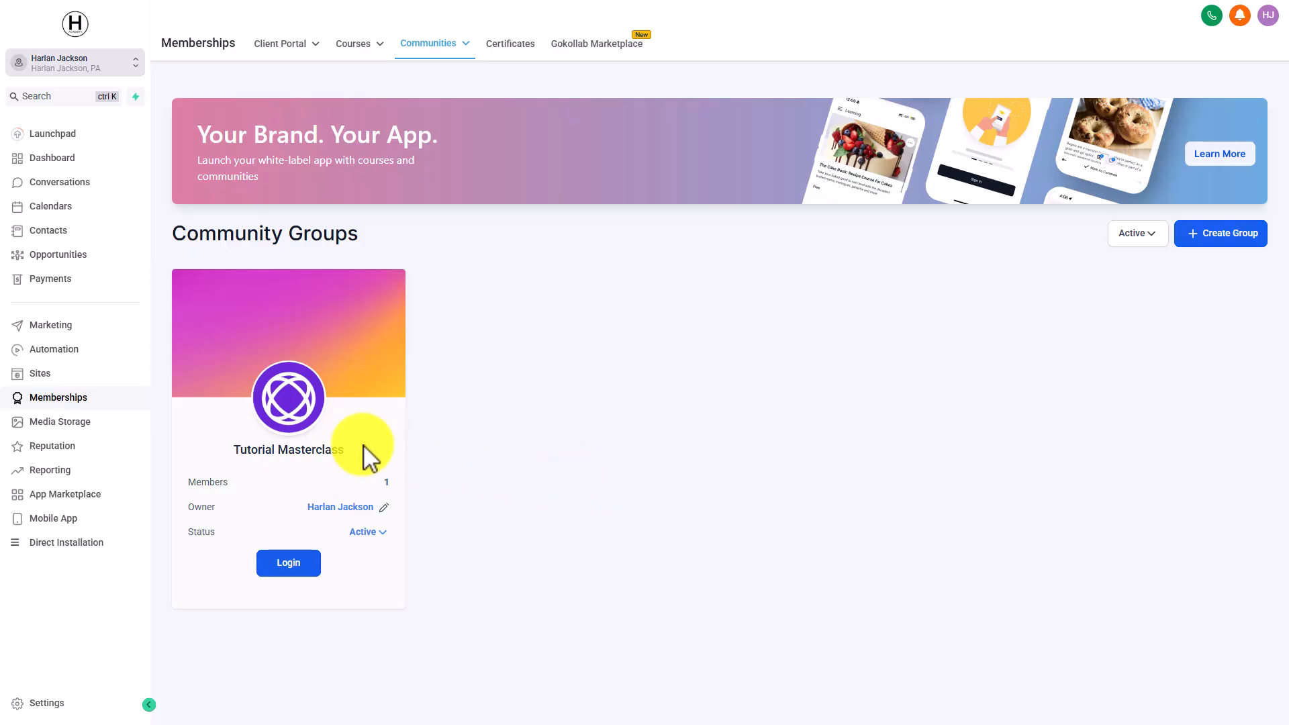
Step: Create a new automation workflow from scratch
left_click(62, 350)
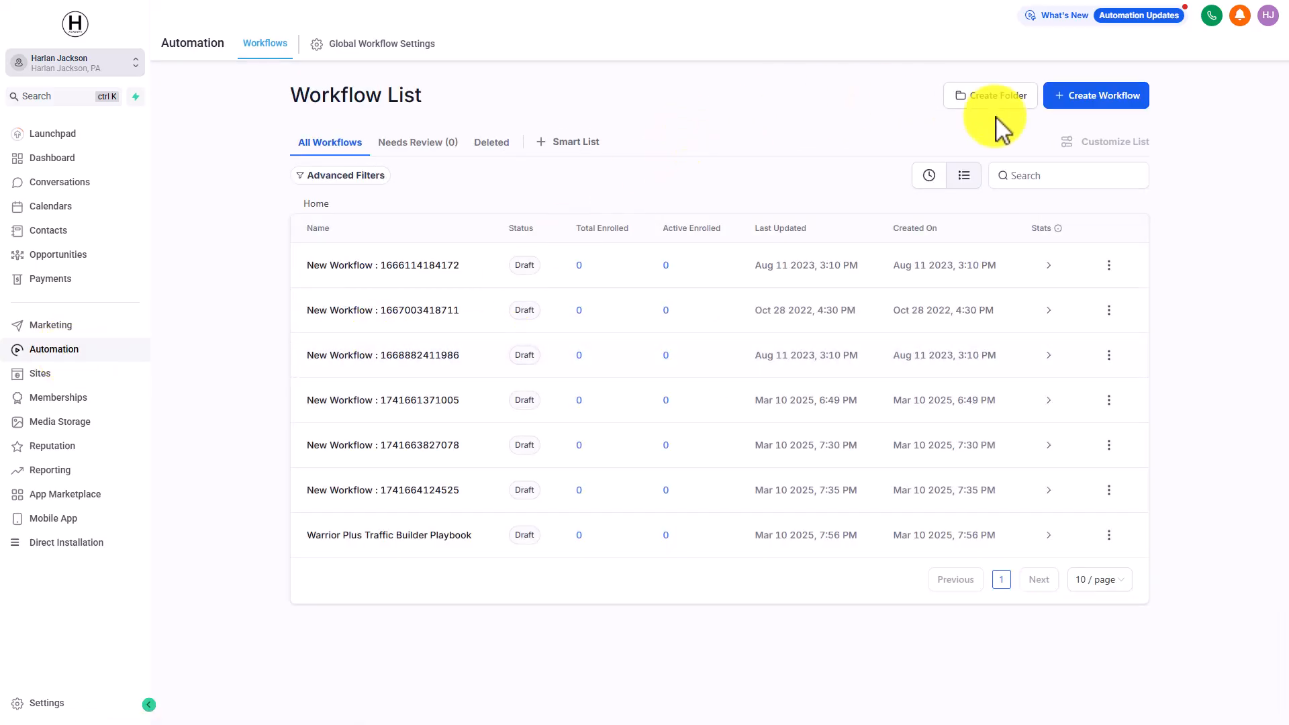
left_click(1074, 99)
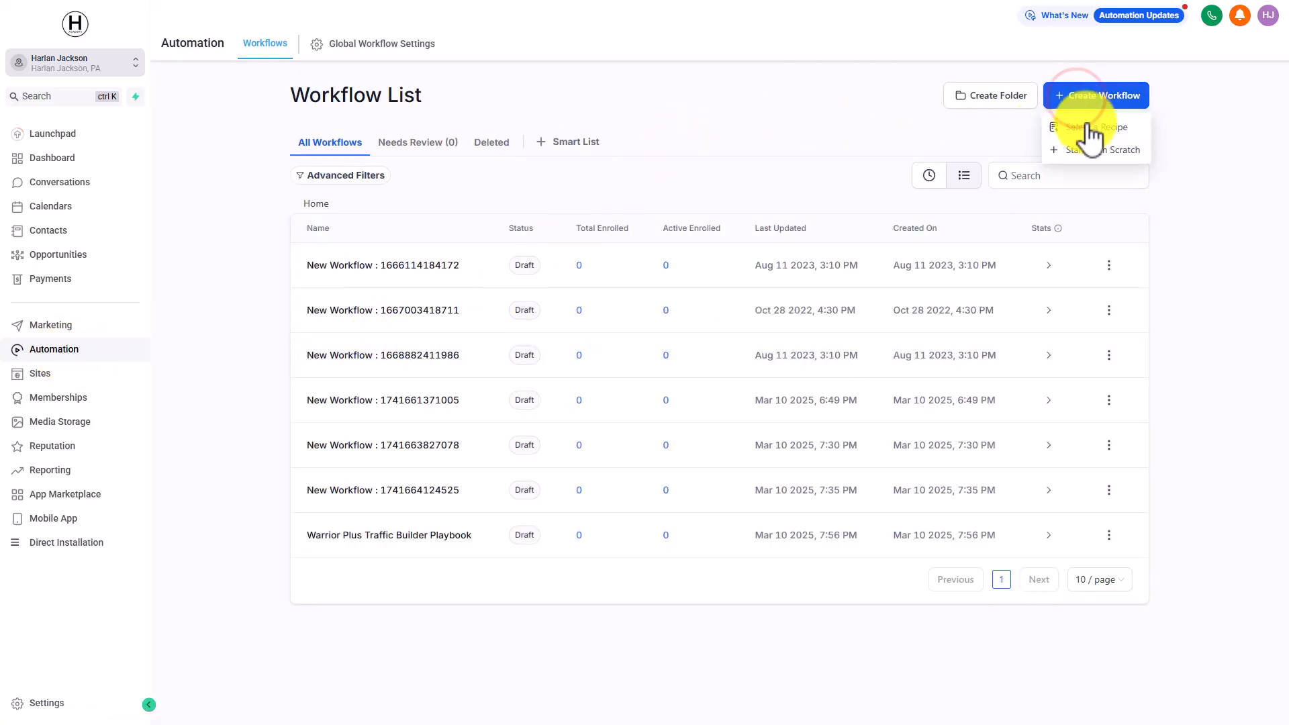
left_click(1092, 150)
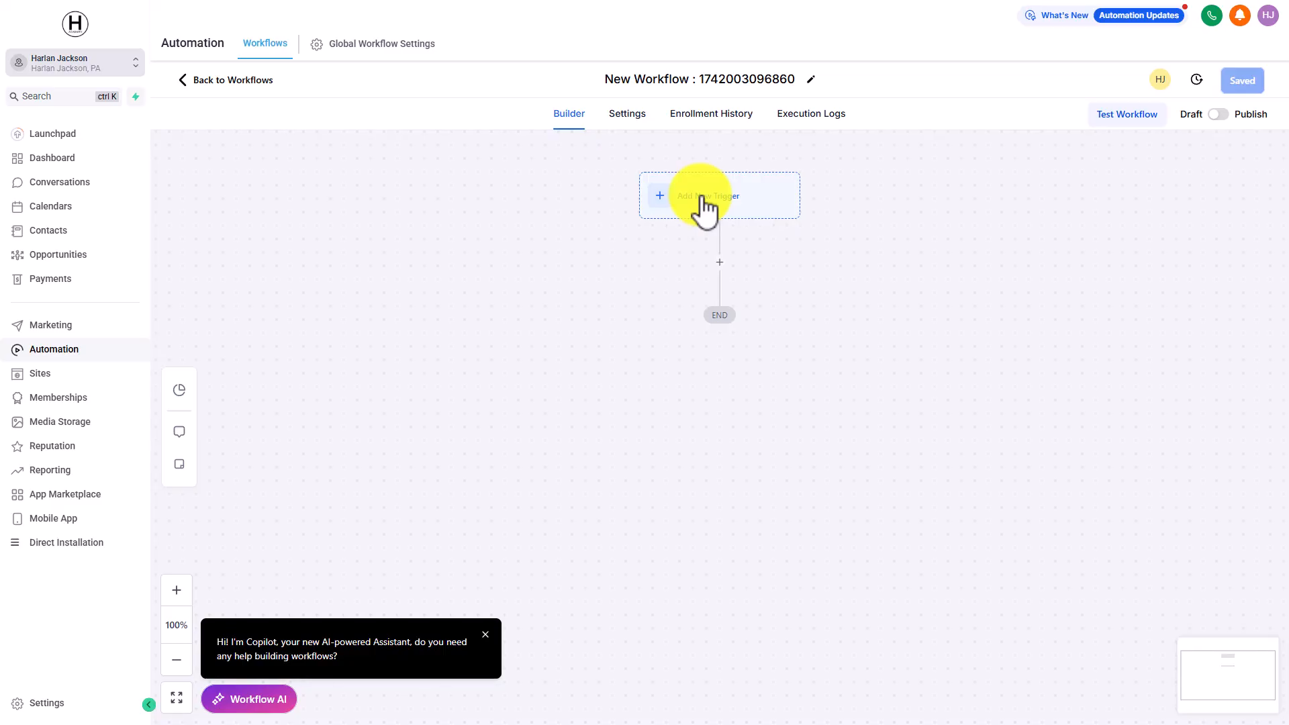
Step: Add a Product Access Granted trigger filtered to the Traffic Builder Playbook product and save it
left_click(703, 208)
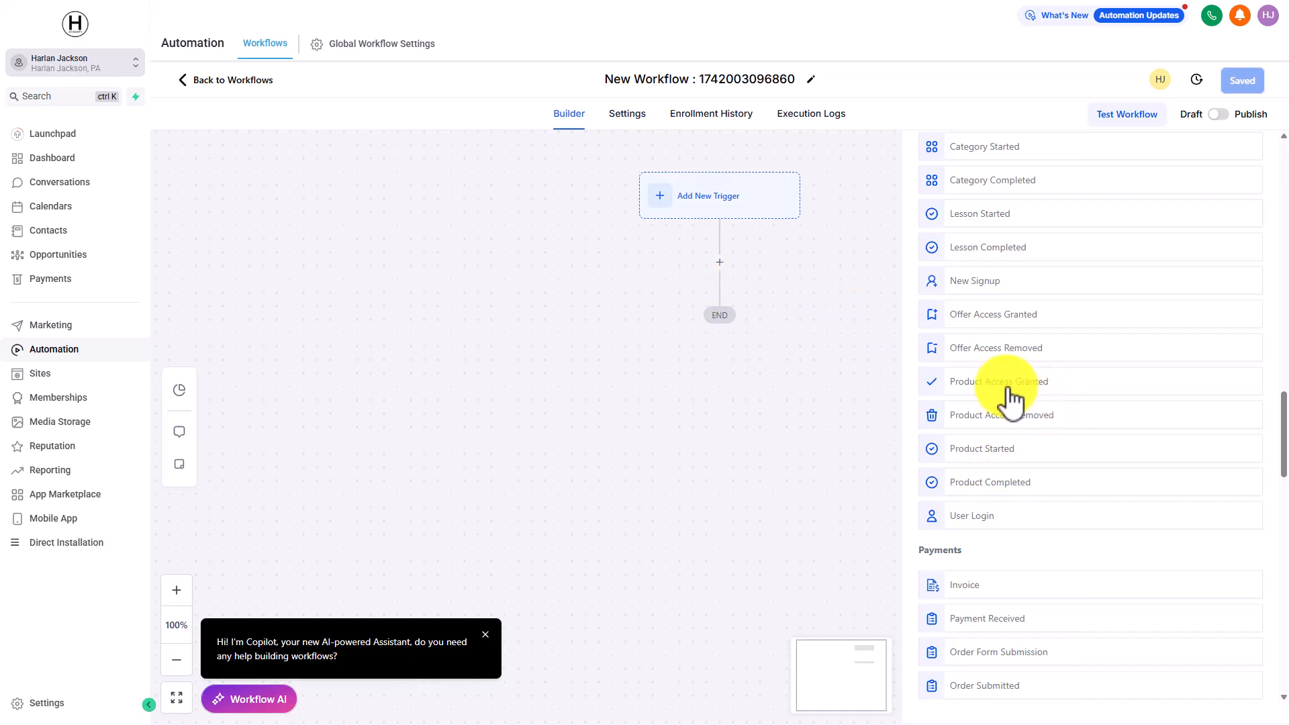
left_click(986, 381)
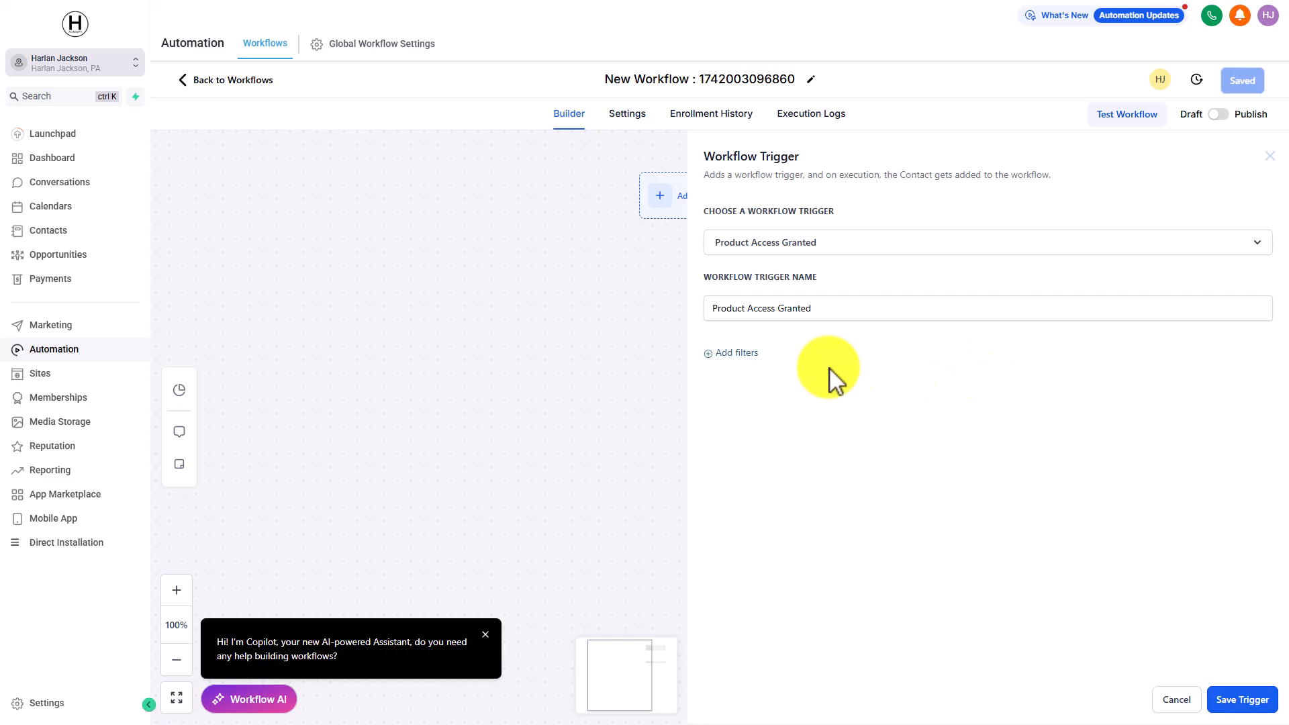
left_click(739, 353)
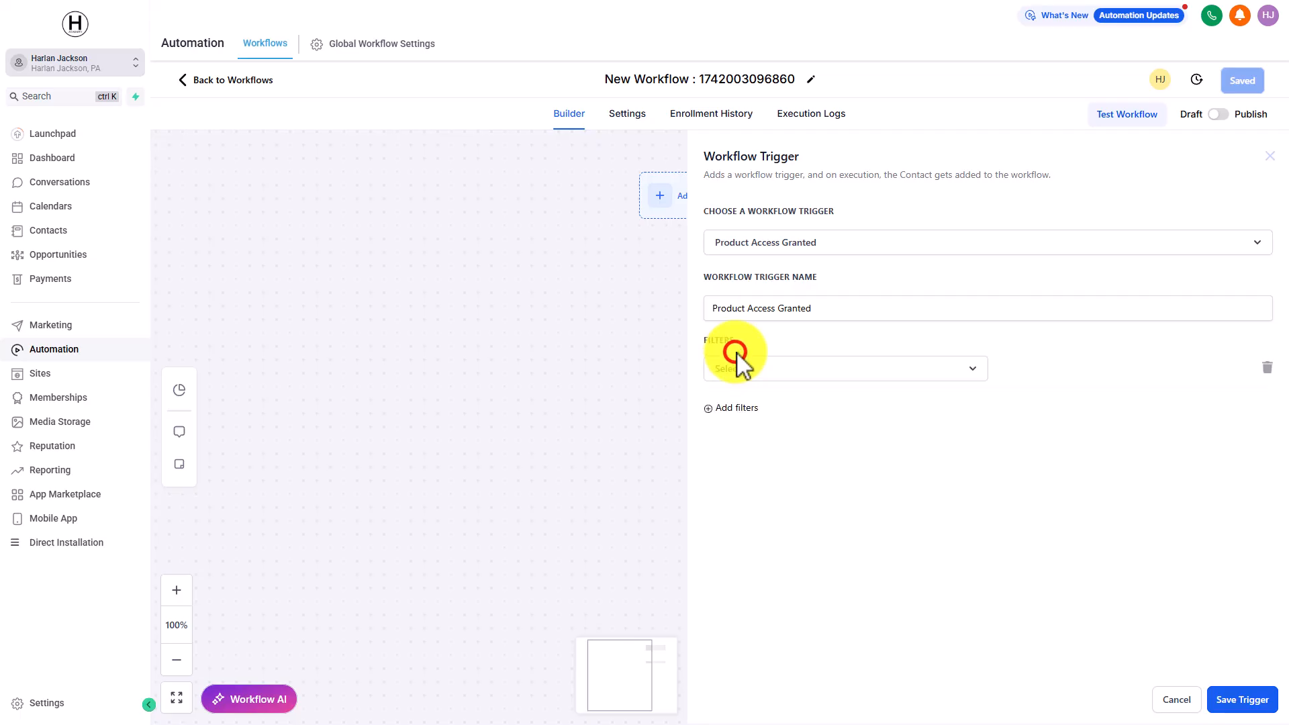
left_click(854, 373)
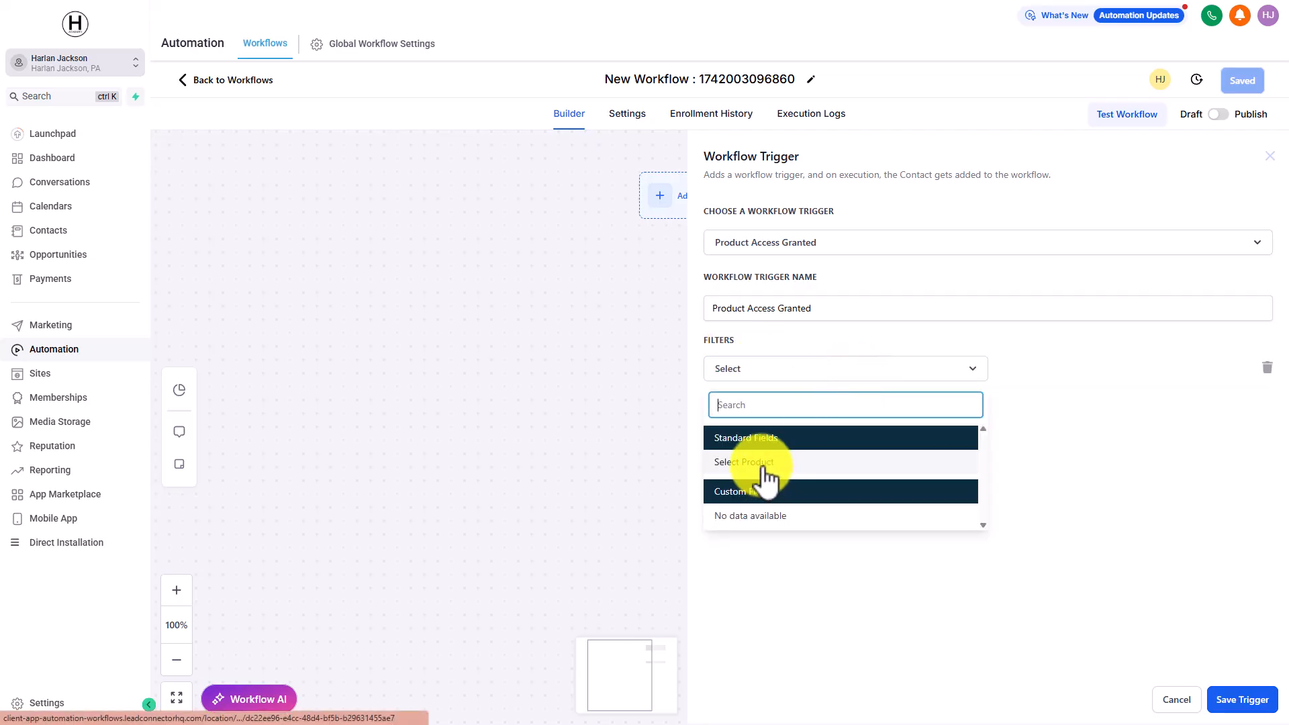
left_click(762, 465)
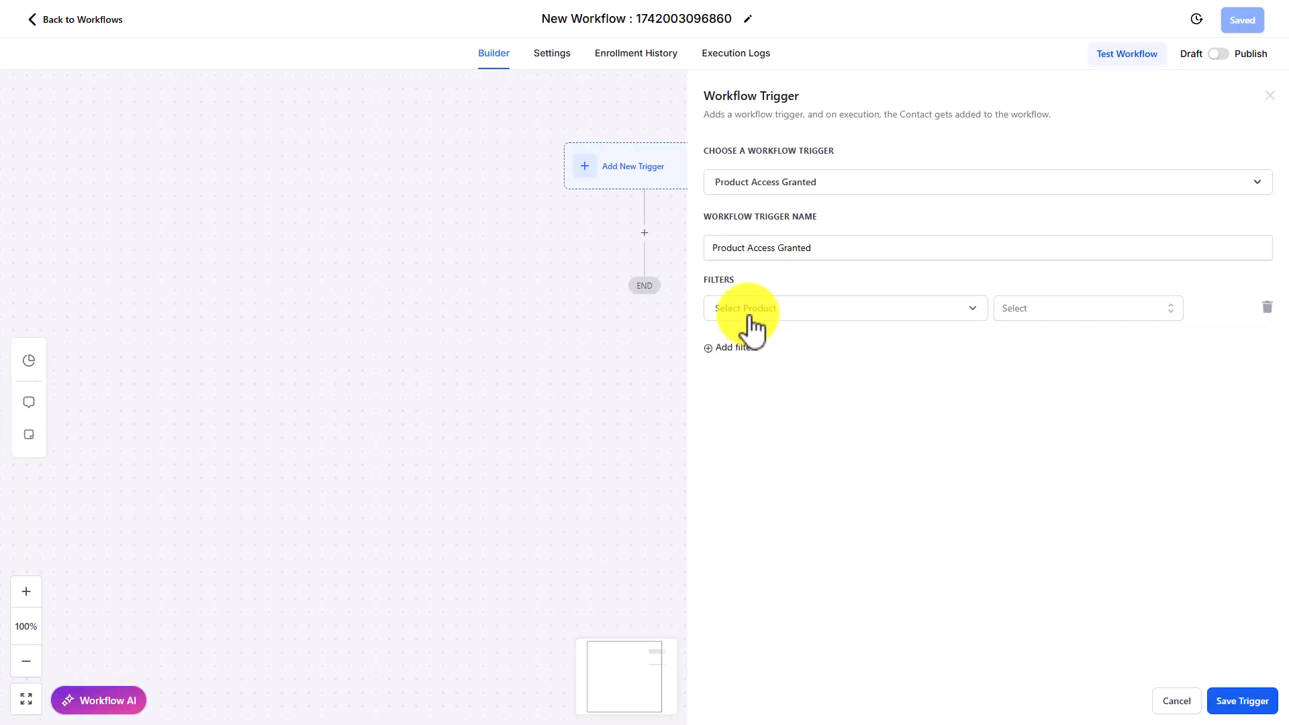
left_click(1008, 310)
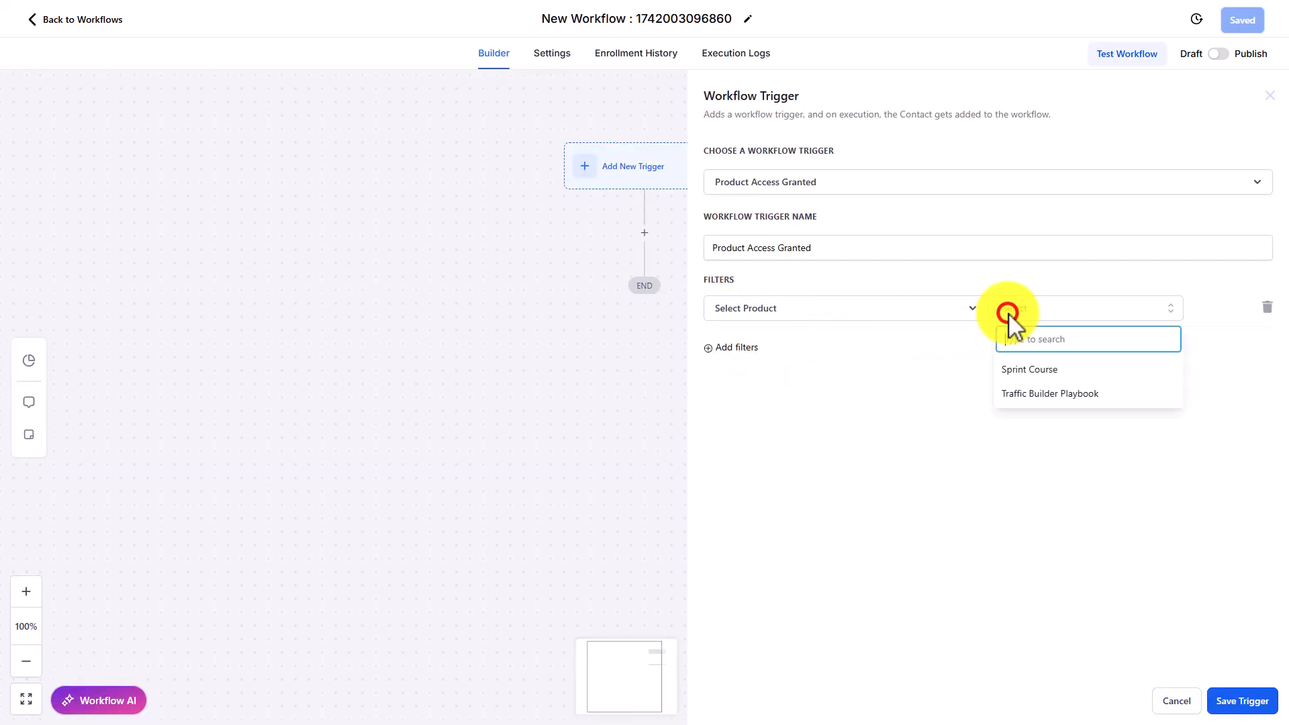
left_click(1028, 396)
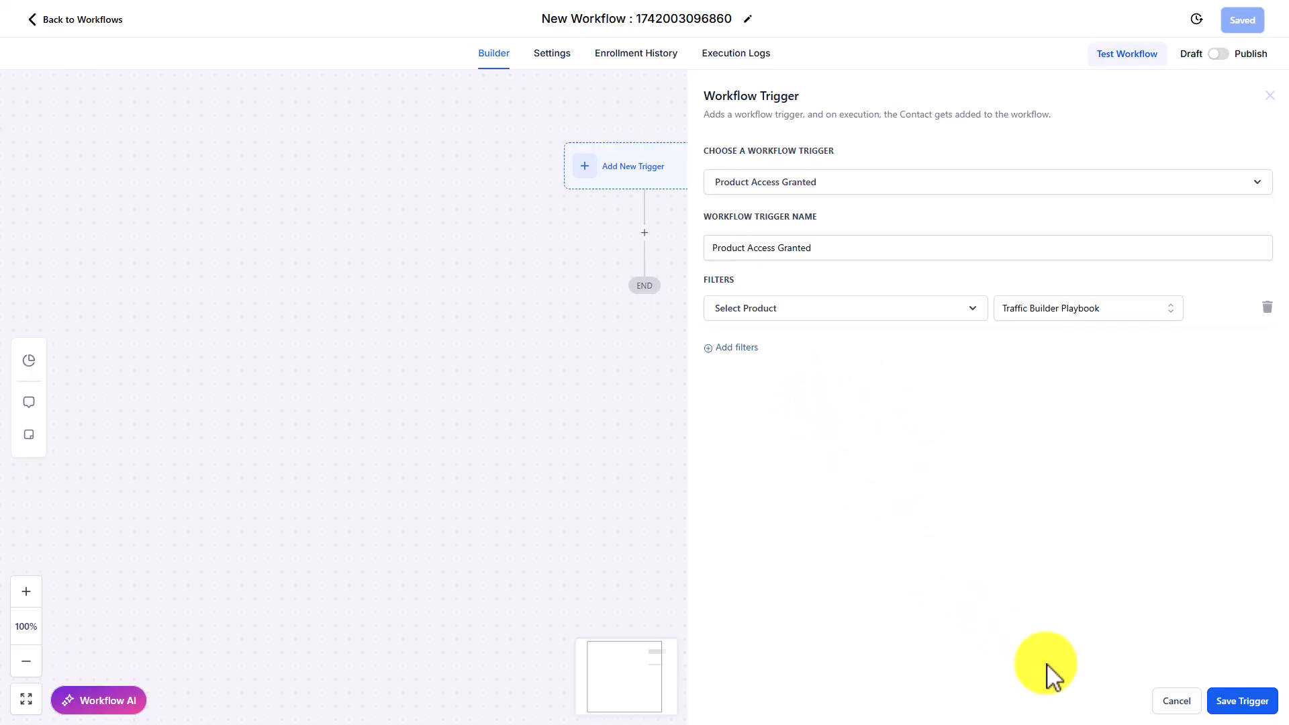
left_click(1229, 702)
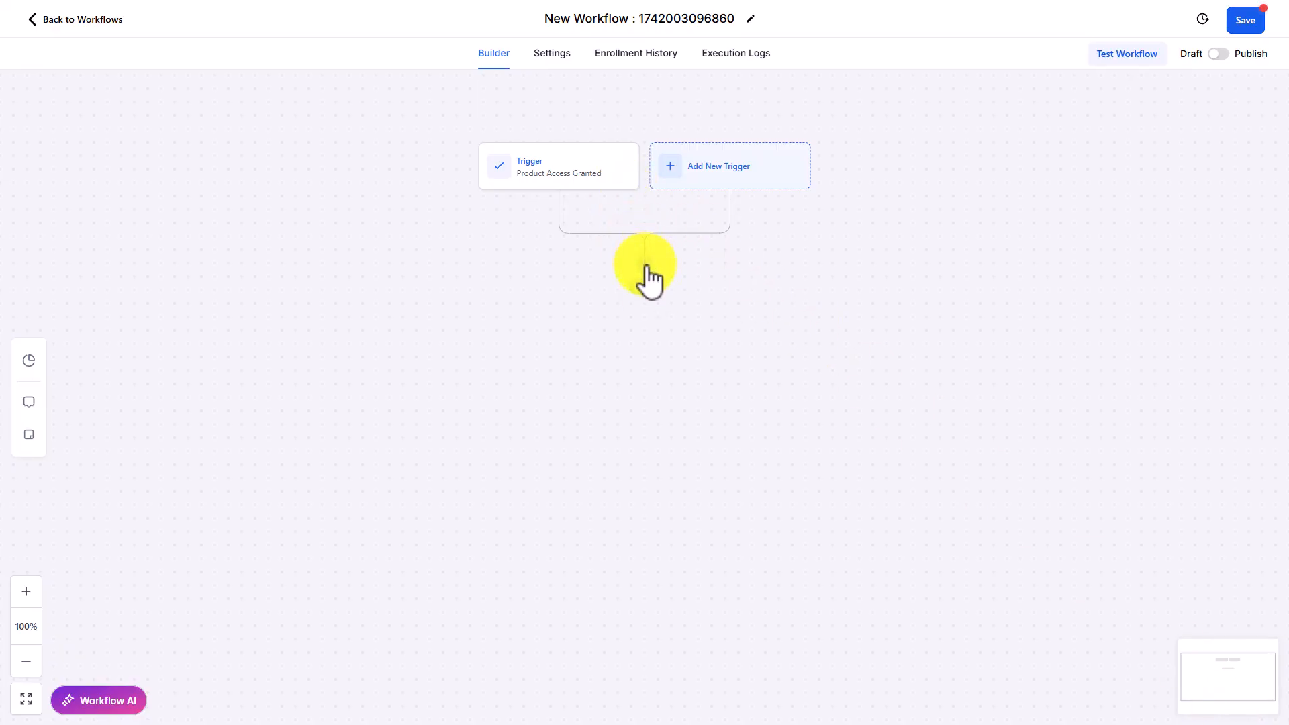
Step: Add a Grant Group Access action below the trigger for the Tutorial Masterclass group and save it
left_click(645, 264)
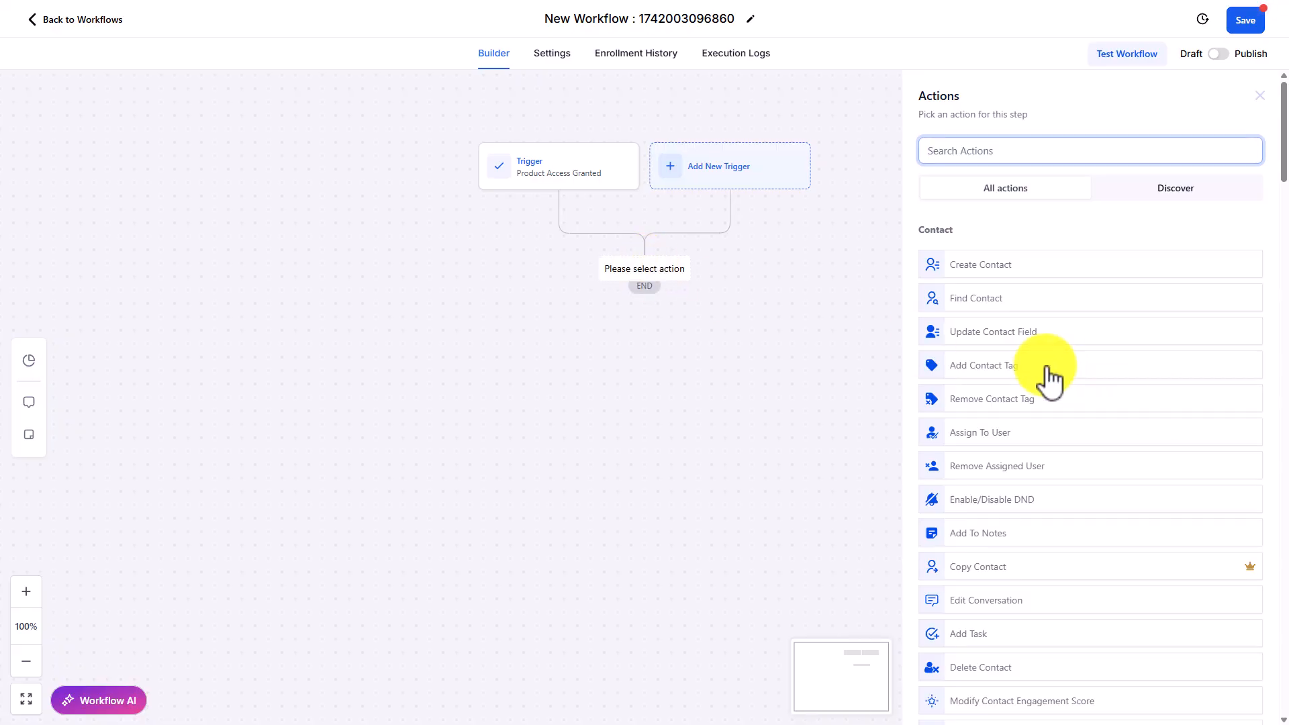
scroll(1049, 379, "down", 15)
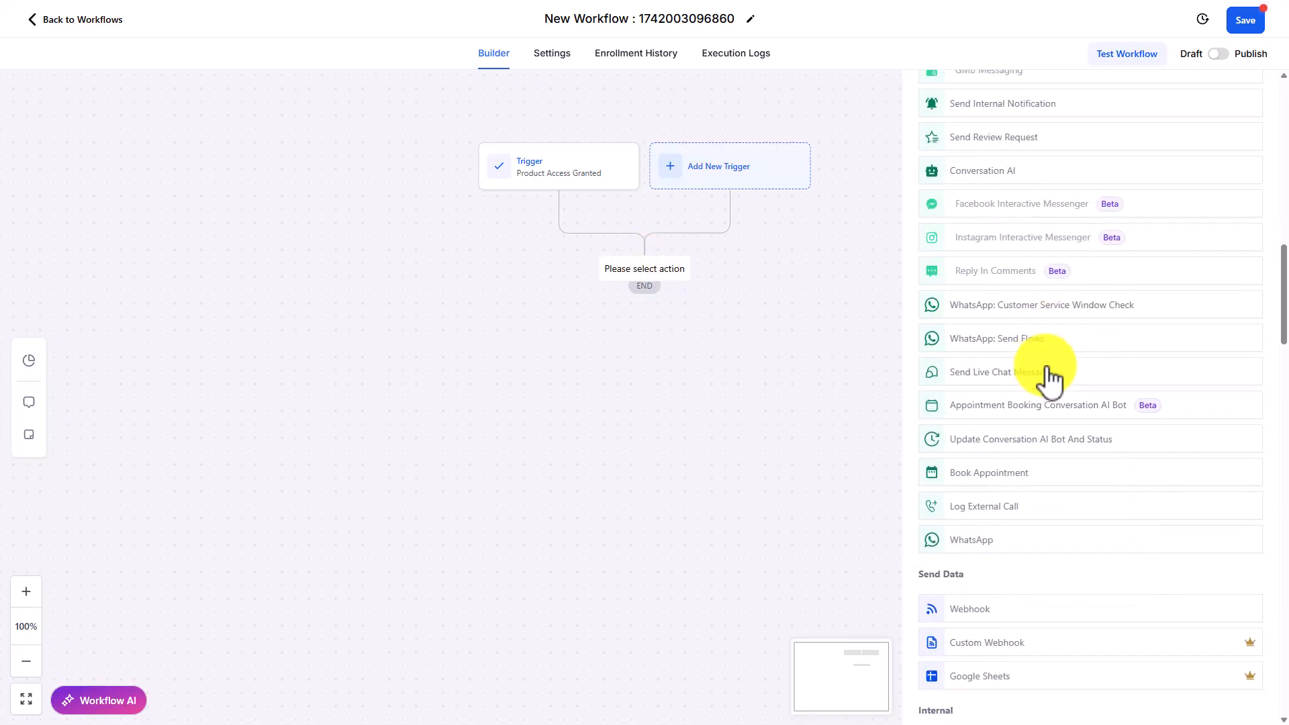
scroll(1049, 379, "down", 12)
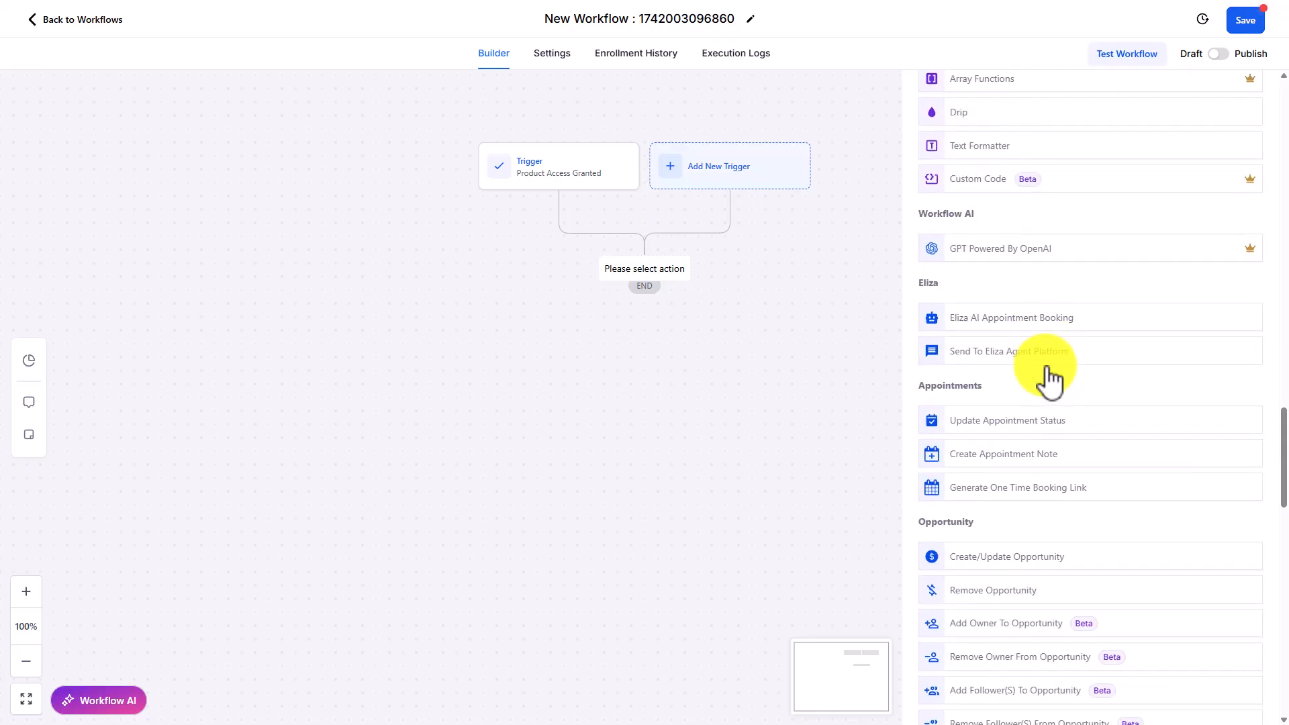
scroll(1049, 379, "down", 8)
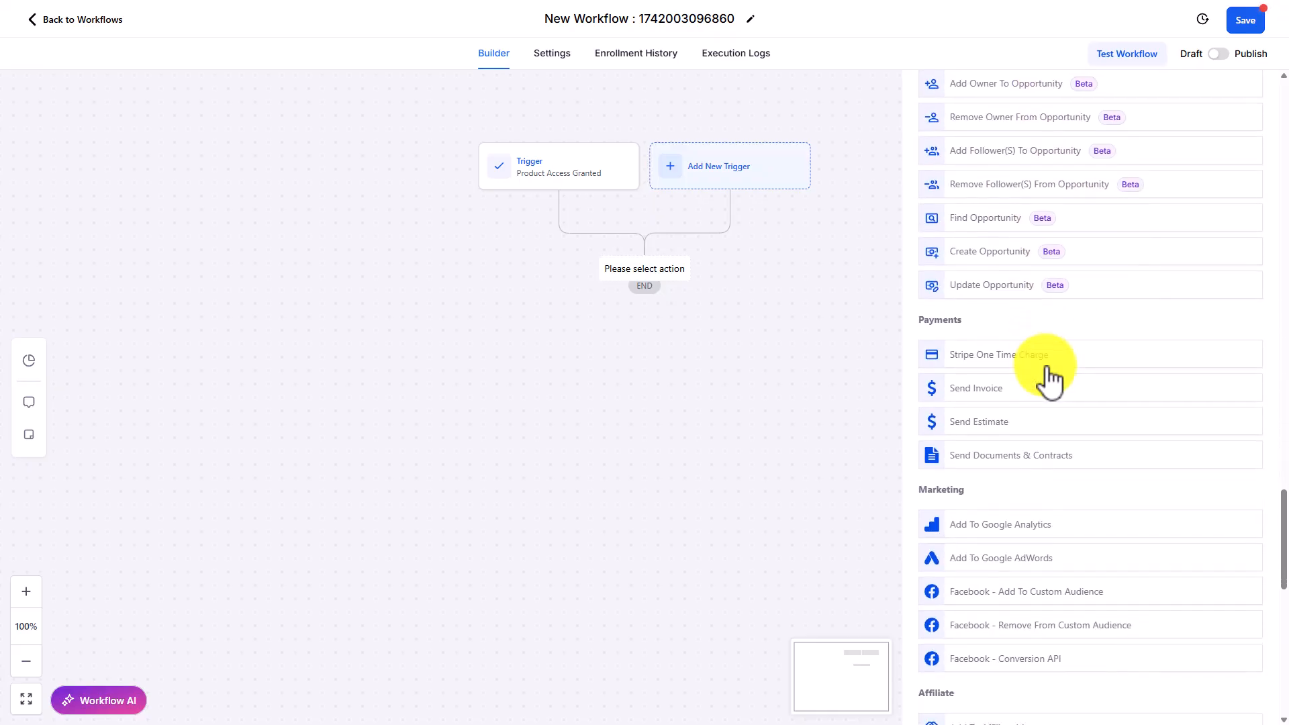
scroll(1049, 379, "down", 8)
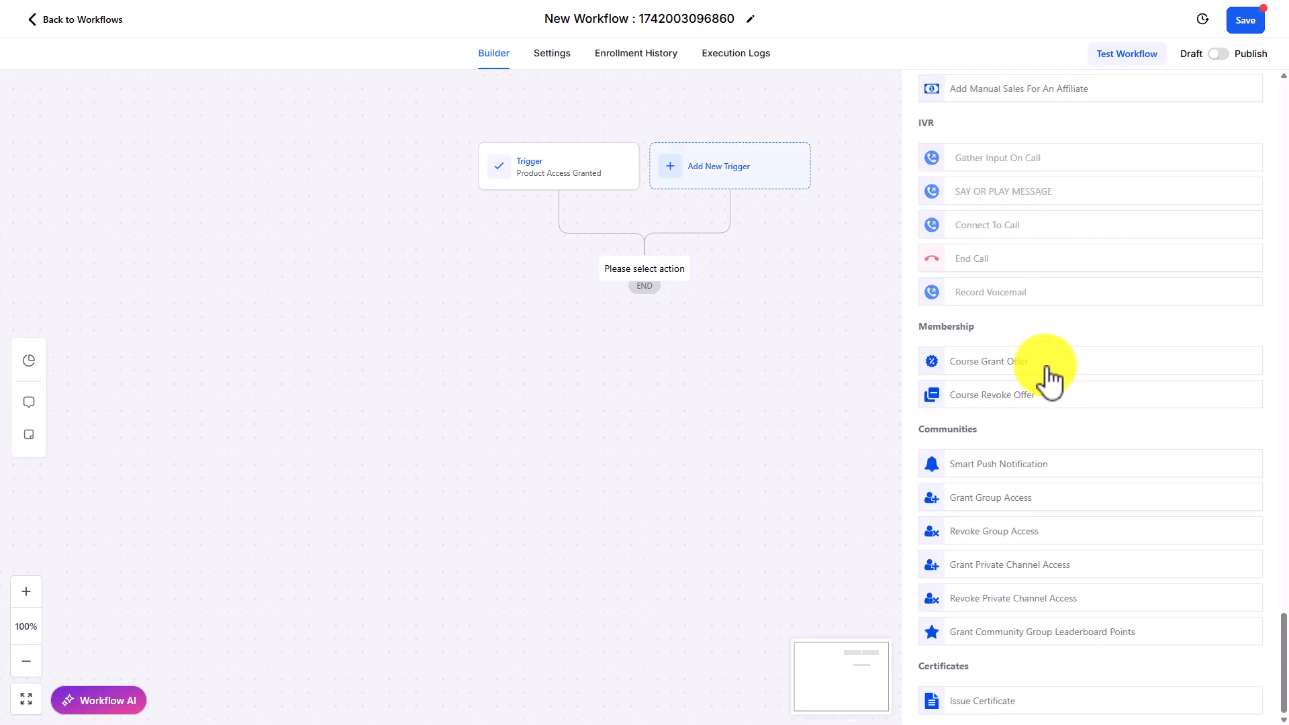
left_click(995, 497)
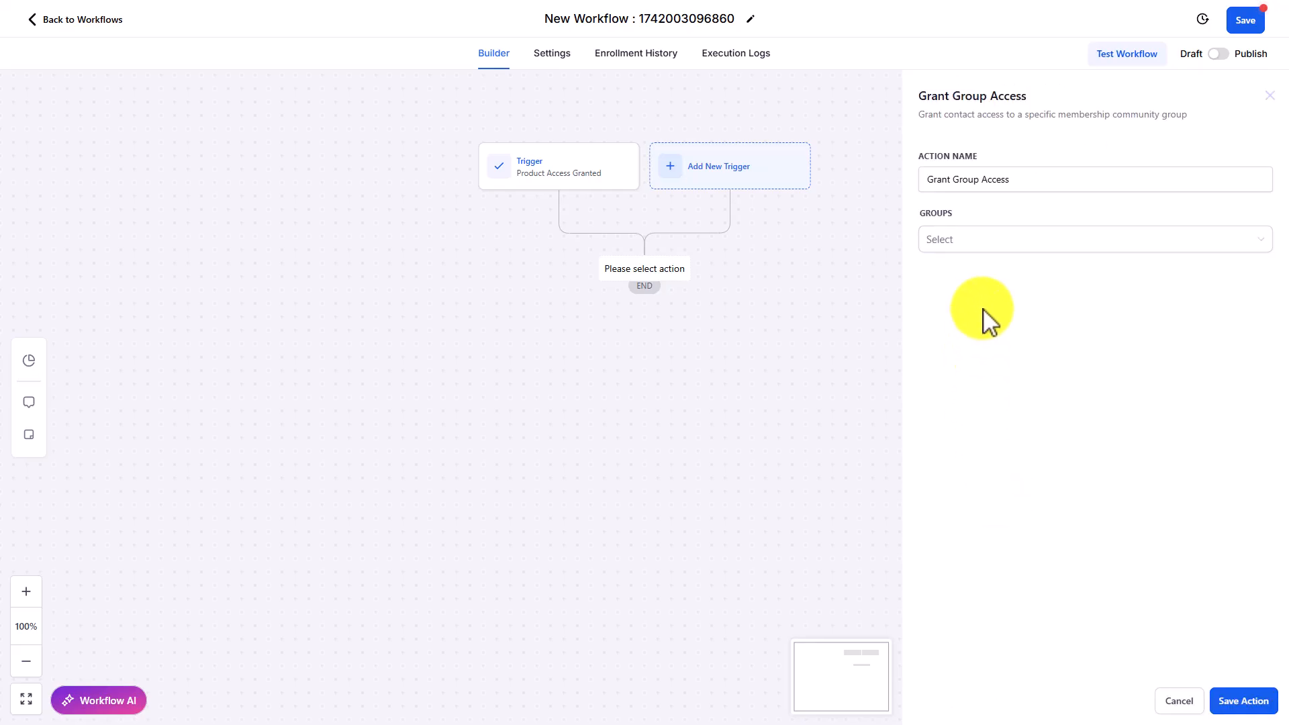
left_click(978, 248)
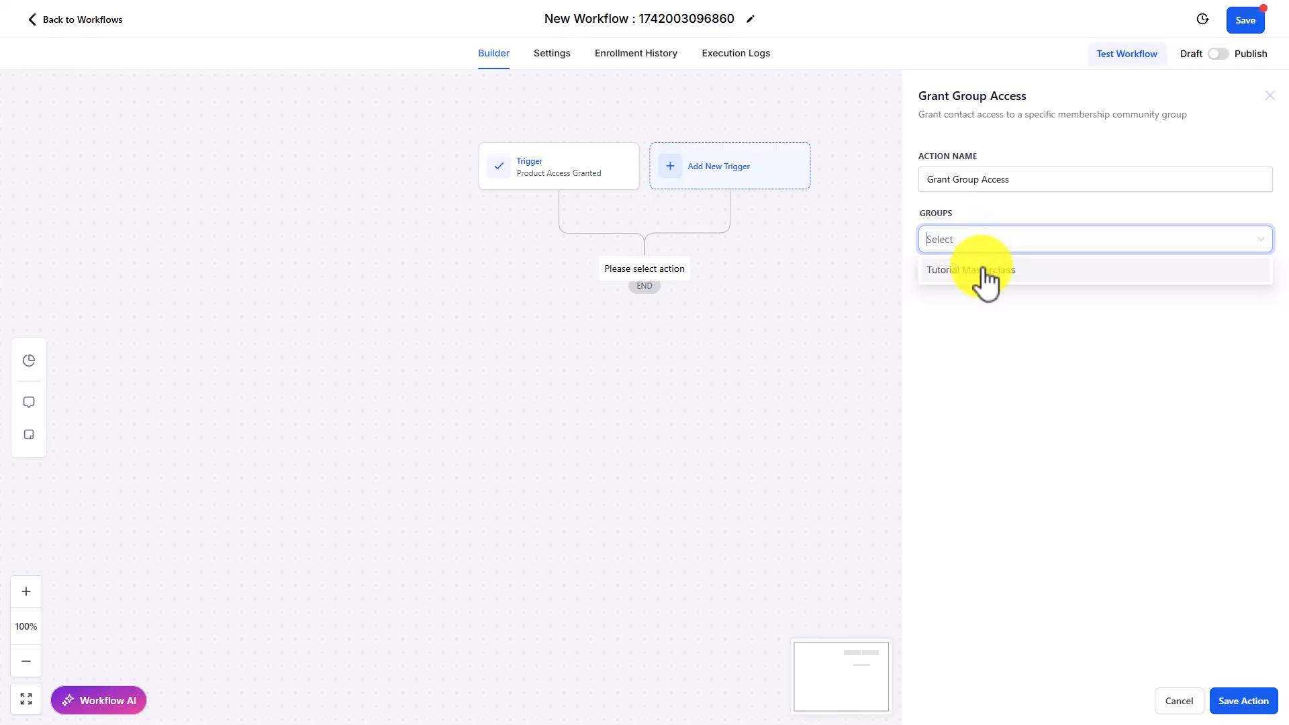
left_click(981, 269)
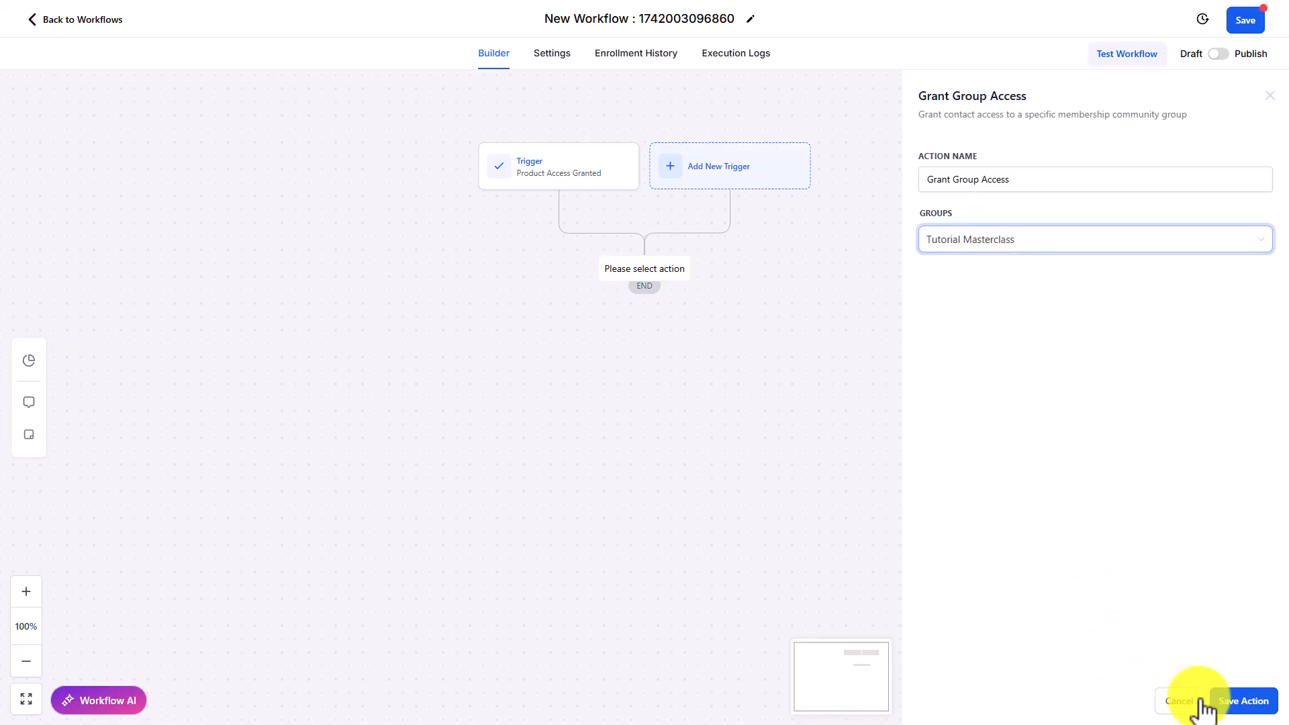
left_click(1229, 701)
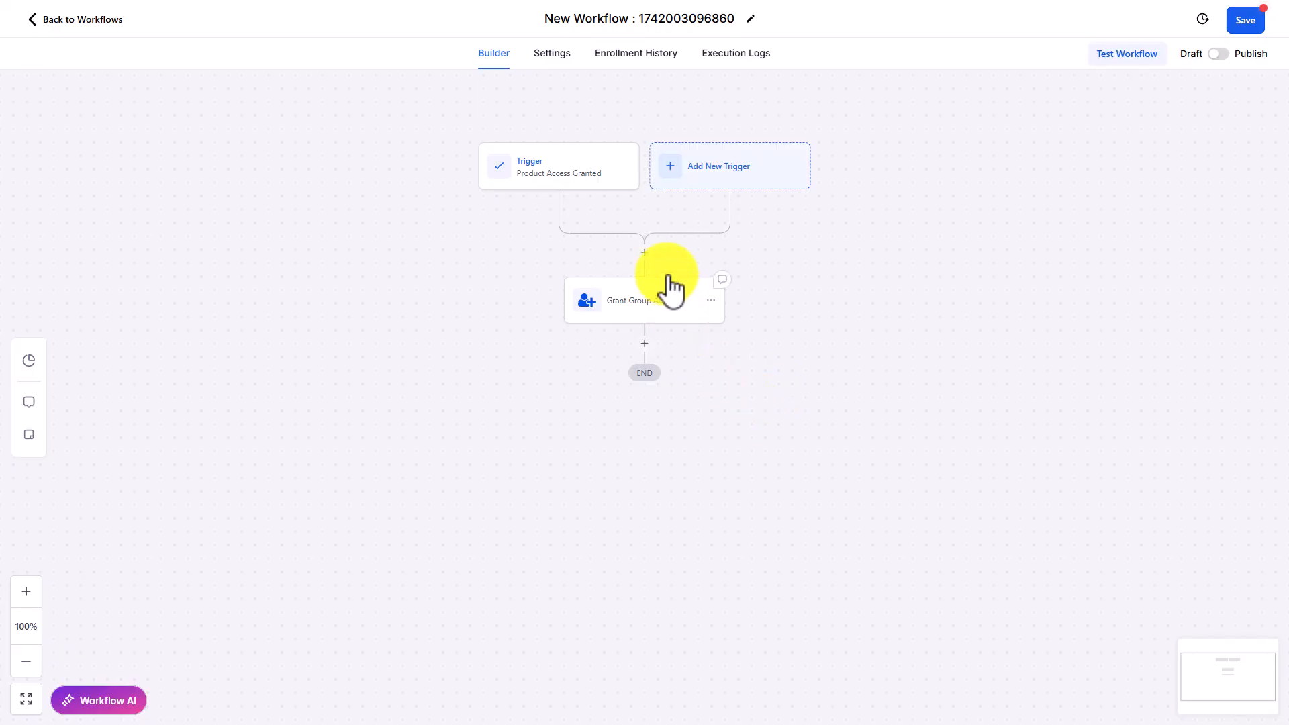
Step: Insert a Send Email action between the trigger and the Grant Group Access action
left_click(645, 253)
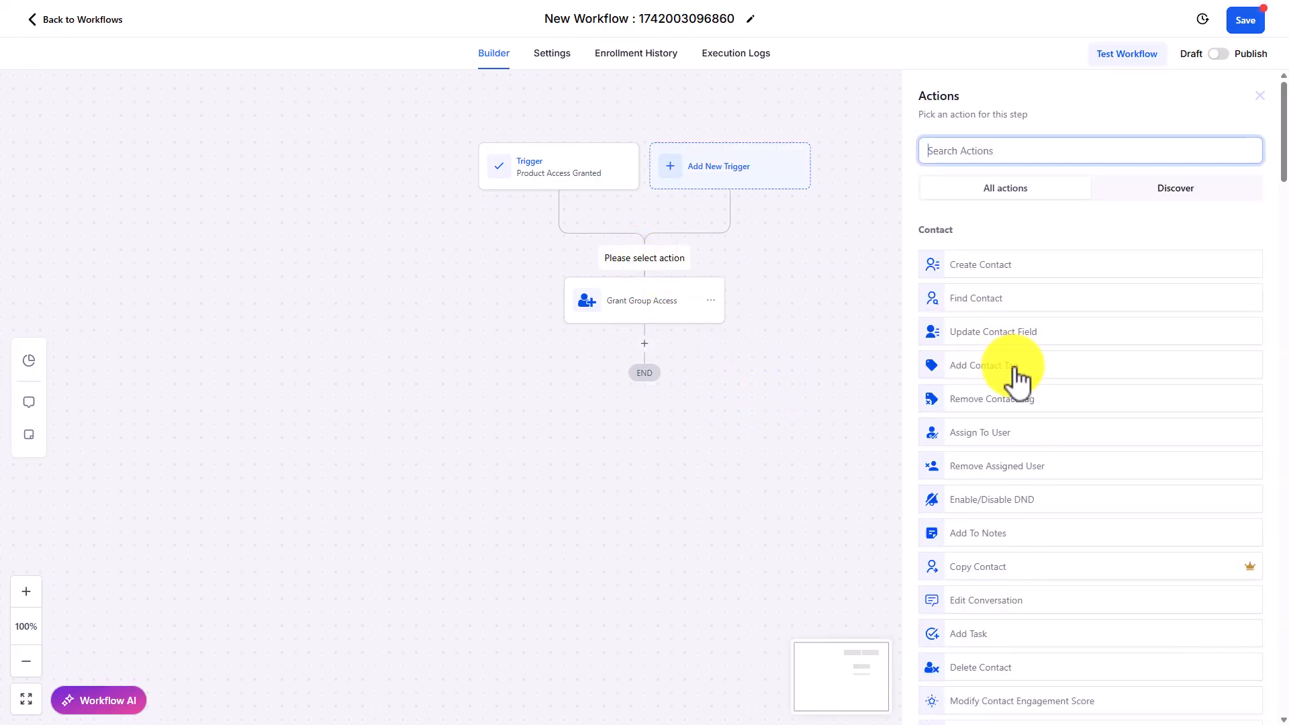
scroll(1017, 379, "down", 6)
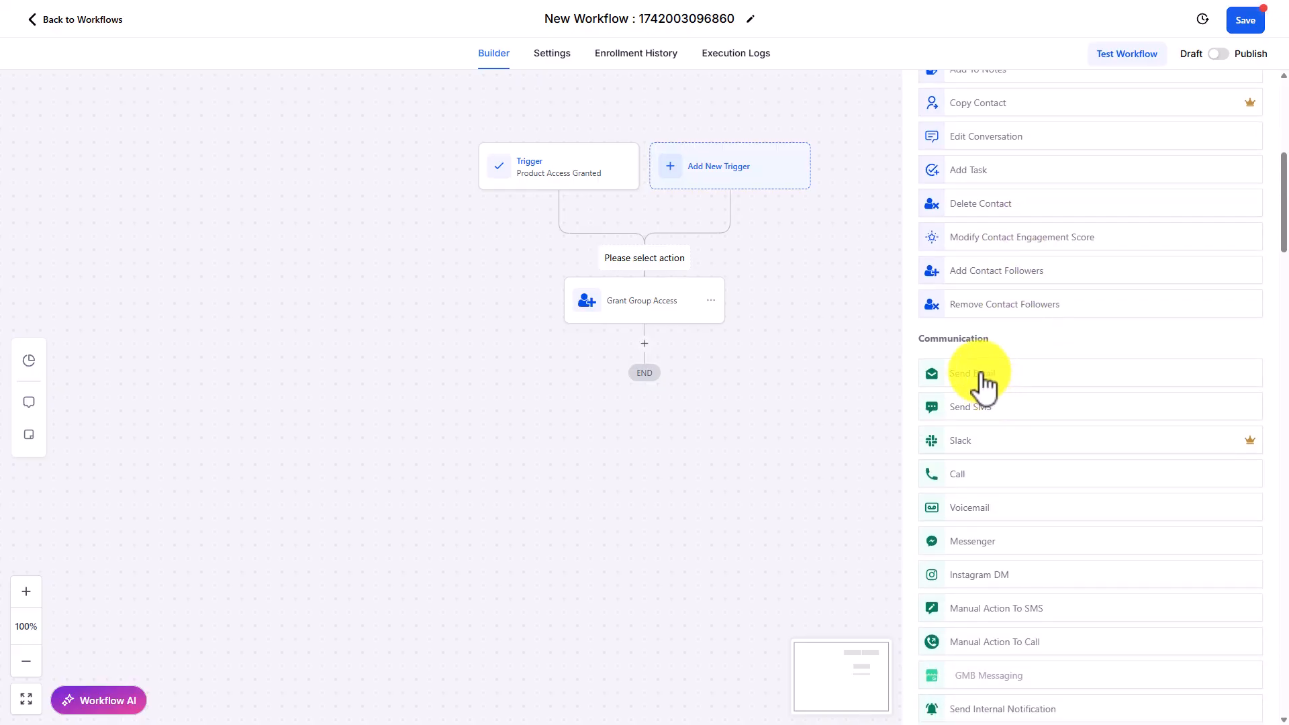
left_click(980, 371)
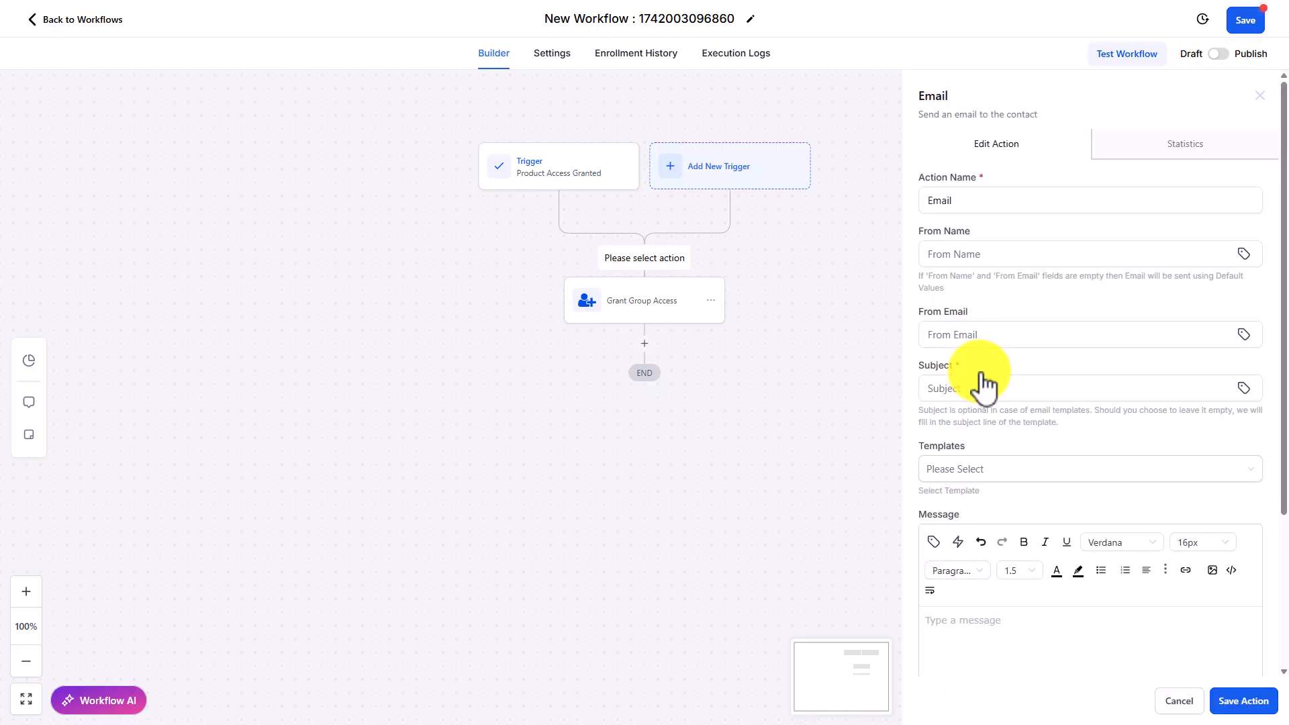